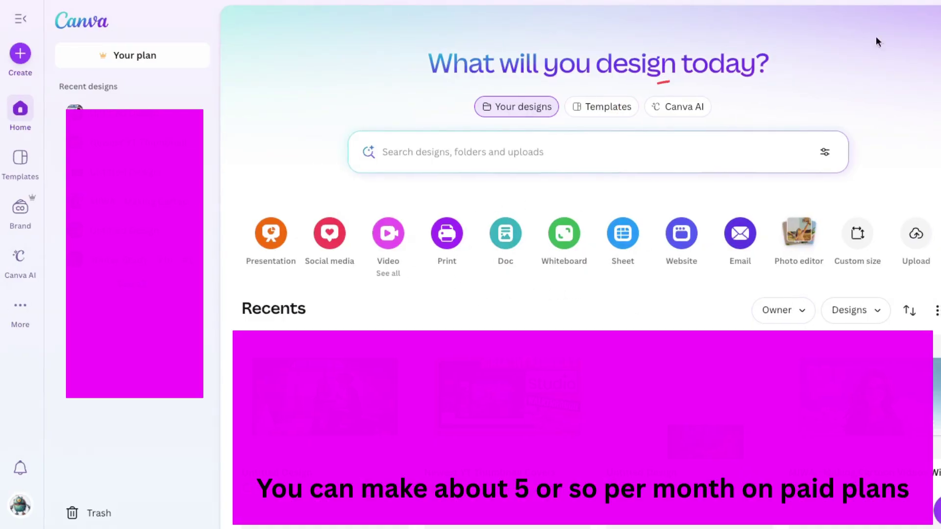
- Start a Canva AI Video clip request with the pasted cartoon boy-explorer treasure-map prompt
left_click(682, 109)
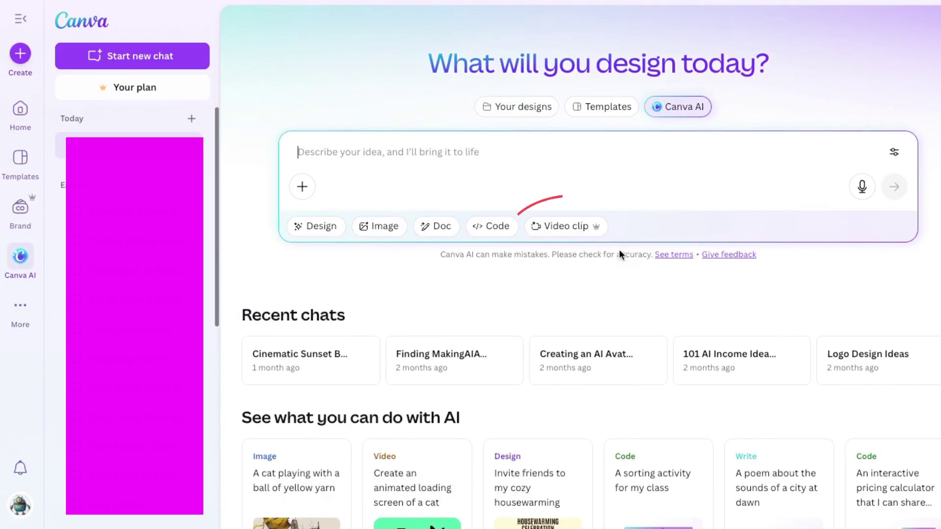
left_click(559, 228)
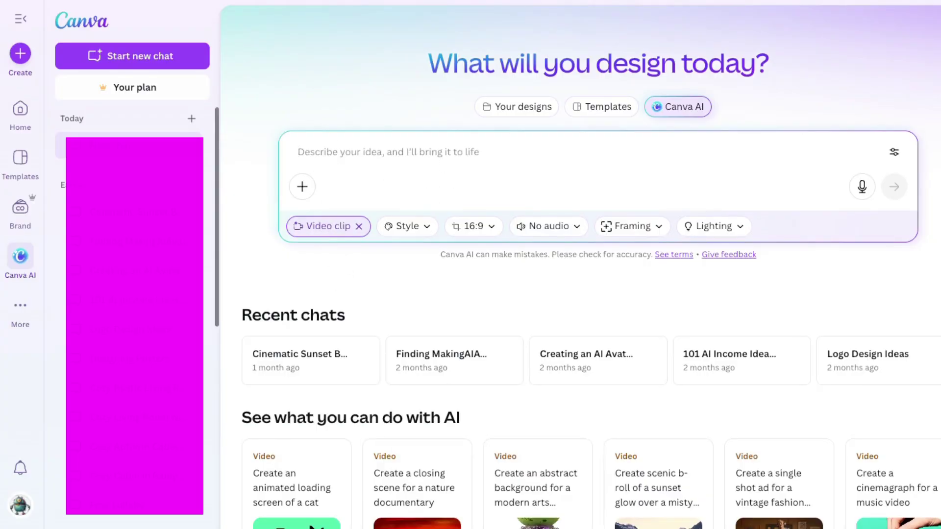
type("A warm, adventurous 2D cartoon illustration of a young boy explorer kneeling on the ground, wearing a hat, khaki shorts and hiking boots, with a half-drawn treasure map. Soft forest background, lantern glow, scattered compass and satchel, sketchy graphic-novel outlines, warm earthy tones, expressive face, cozy early-evening light. He looks up from the ground at the camera and says: \"Hi there! I was created right inside Canva—every detail, every doodle, even this map!\"")
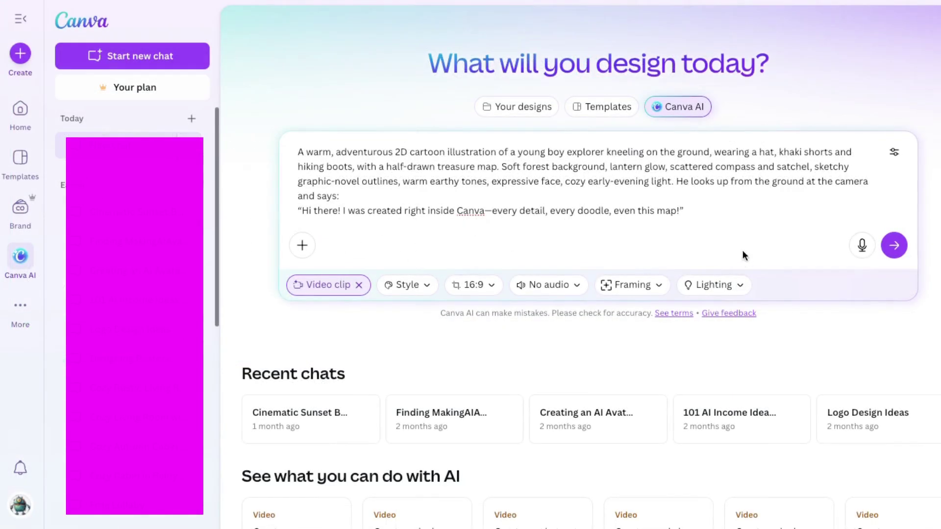
- Set the clip options to Animated style, Add audio, Medium shot framing and Soft lighting
left_click(410, 285)
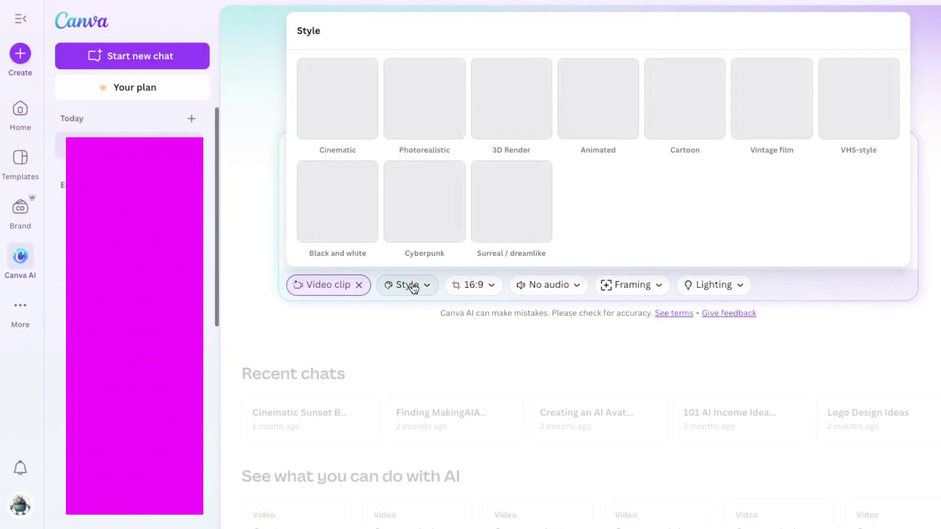
left_click(605, 100)
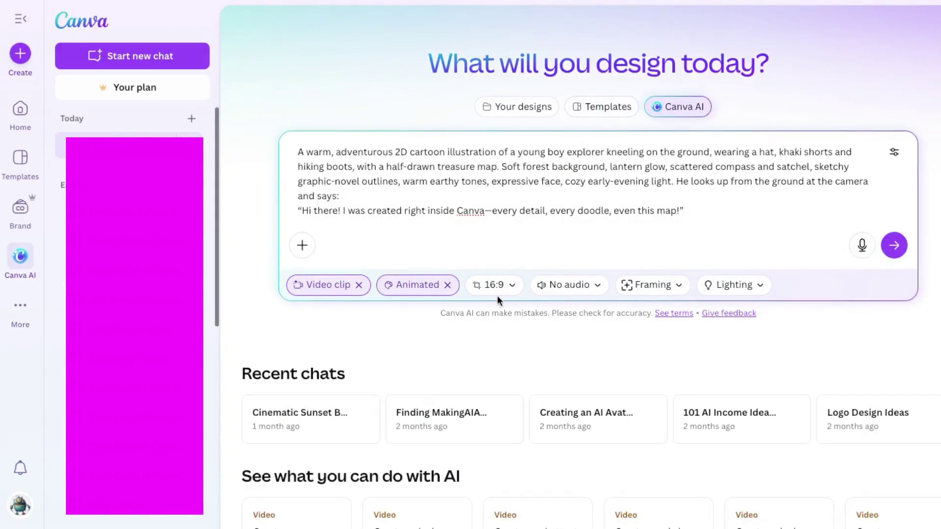
left_click(581, 288)
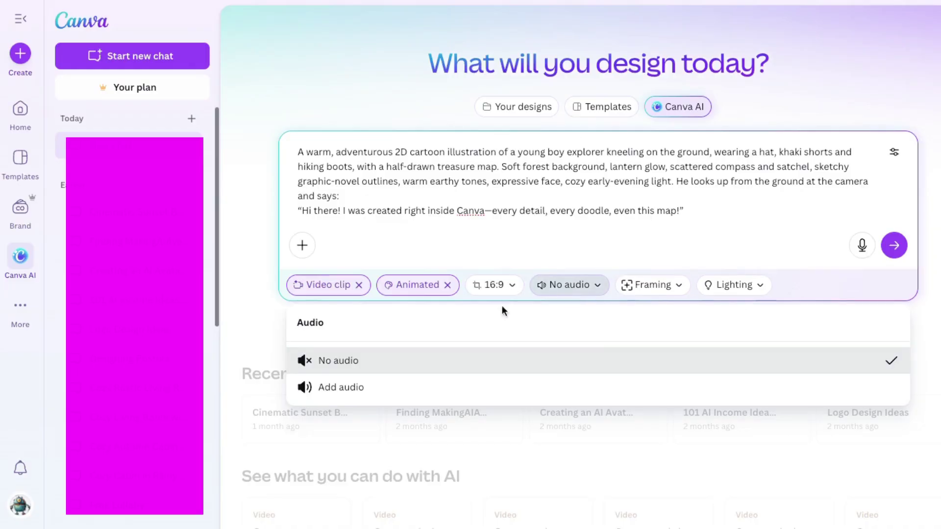
left_click(348, 385)
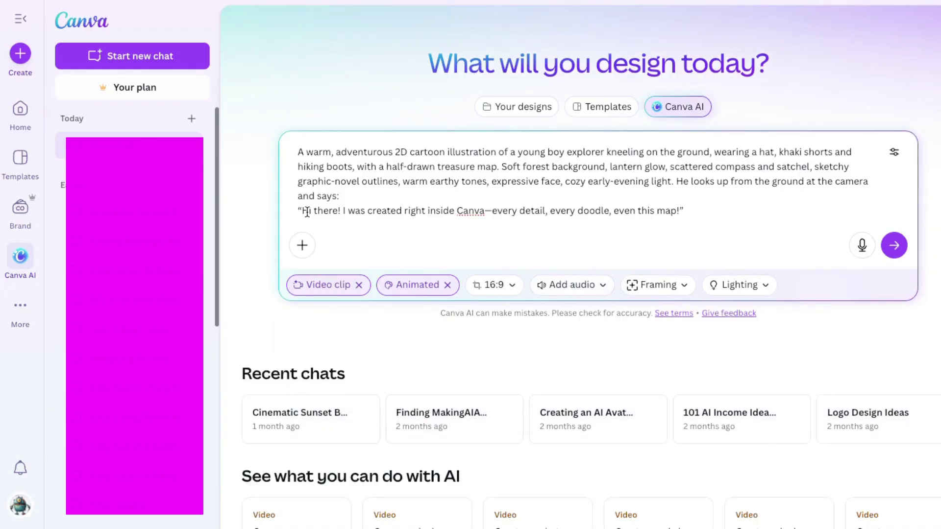
left_click(657, 286)
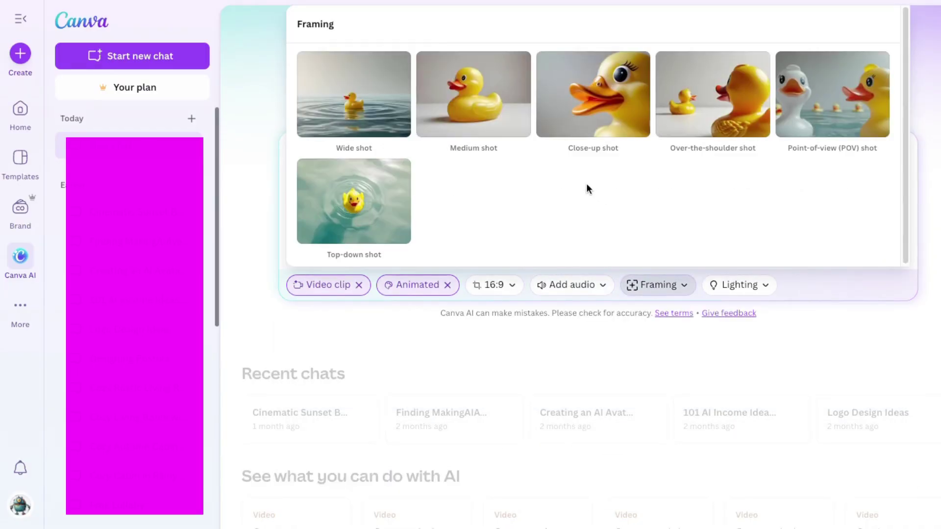
left_click(471, 92)
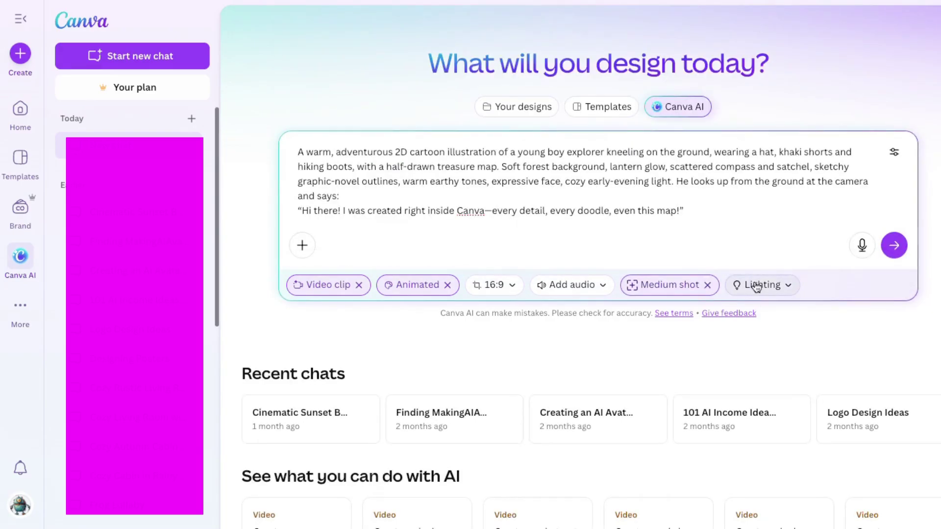
left_click(758, 286)
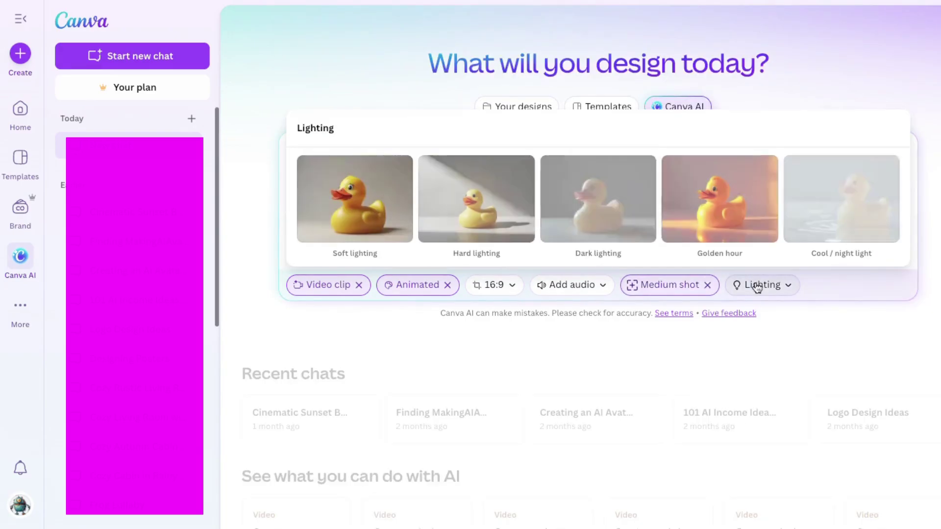
left_click(345, 205)
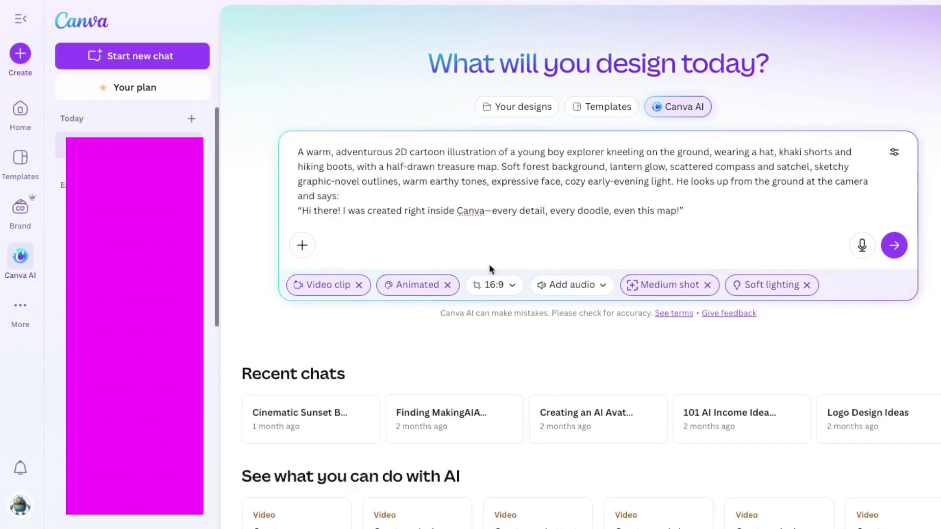
- Generate the animated boy-explorer clip, then go back to the Canva AI start page
left_click(893, 245)
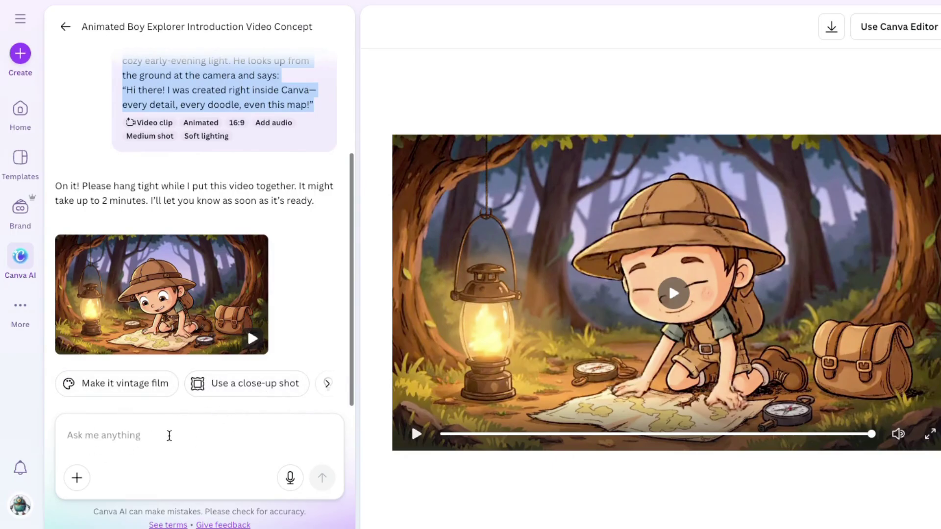
left_click(65, 26)
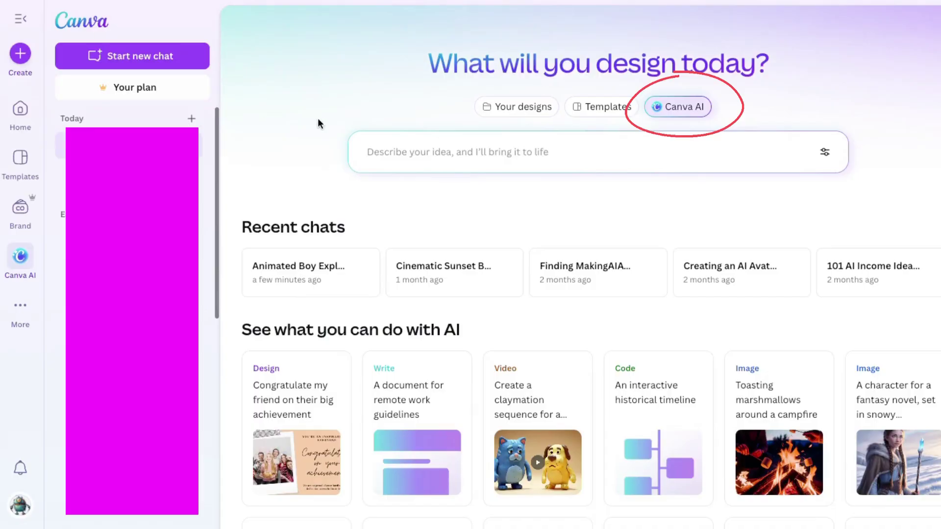
- Set up a new Video clip request: Animated style, Add audio, Medium shot, Soft lighting
left_click(682, 108)
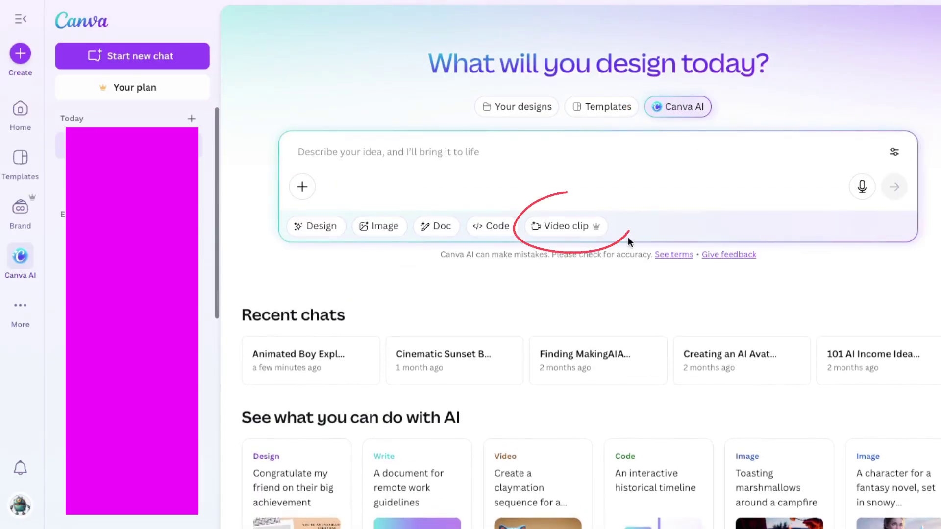
left_click(554, 226)
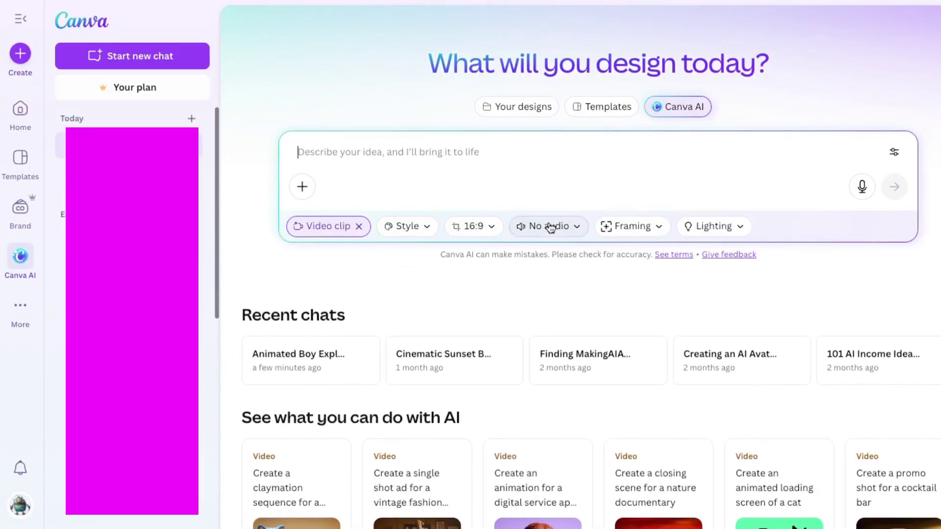
left_click(411, 226)
left_click(590, 337)
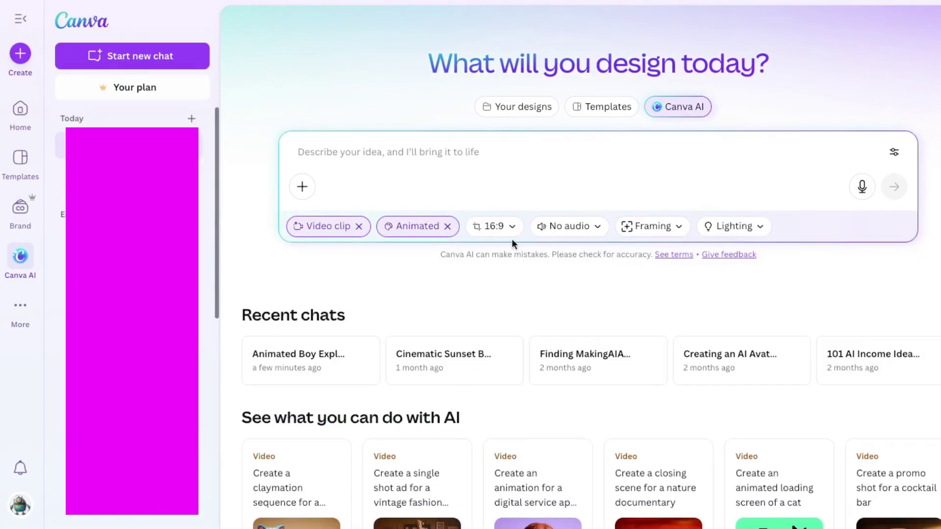
left_click(590, 228)
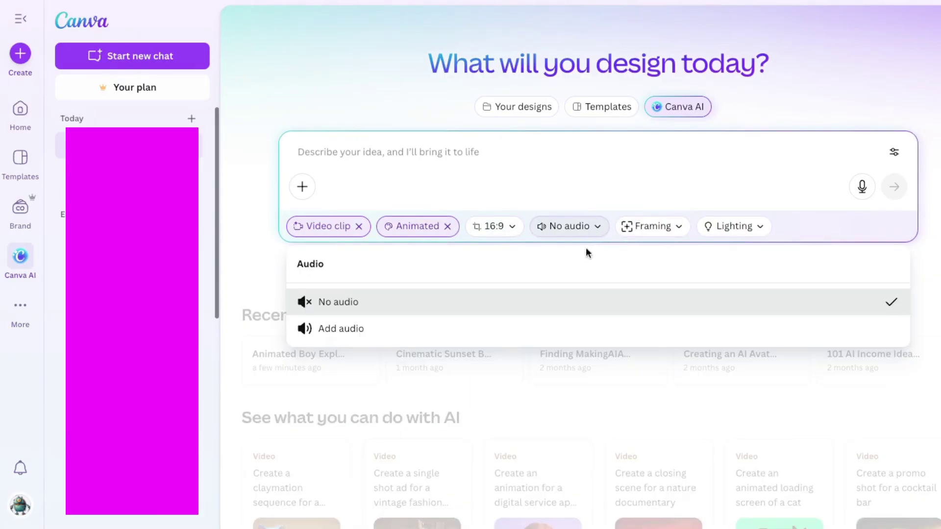
left_click(343, 328)
left_click(656, 228)
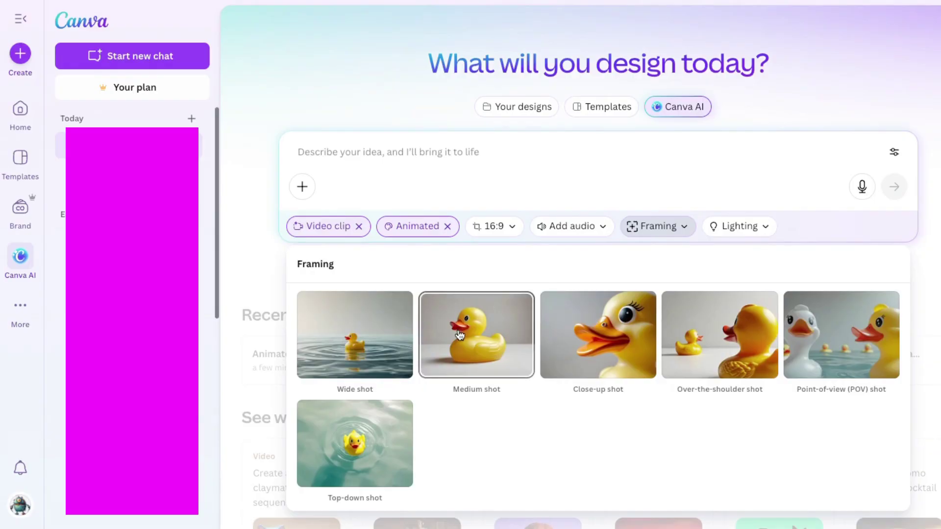
left_click(459, 334)
left_click(765, 229)
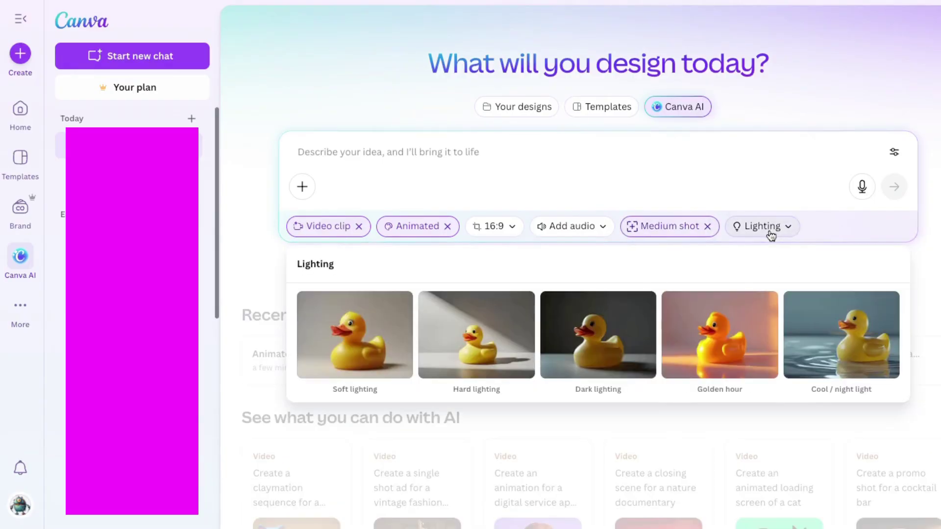
left_click(314, 336)
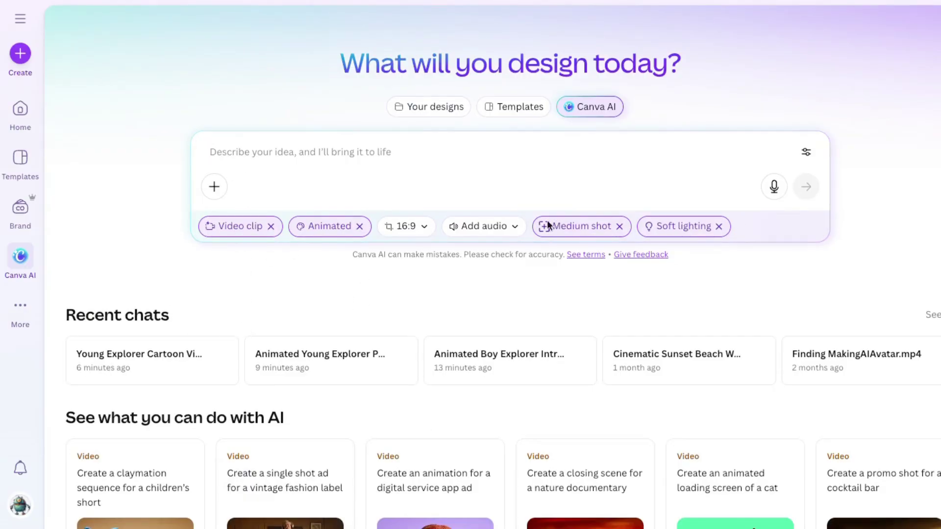
- Paste the treasure-chest prompt and generate the clip of the explorer beside the glowing chest
left_click(215, 150)
type("A 2D graphic-novel style illustration of the young explorer boy crouched beside an old wooden treasure chest, wearing a hat, khaki shorts and hiking boots, . The lid is cracked open with a soft golden glow pouring out. The explorer looks amazed, one hand on the chest, the other holding a small map. Forest shadows, warm highlights, sketchy bold outlines, cozy adventure vibes.  He looks at the camera and says: \"Making animated videos is easier than finding treasure—Canva does all the hard work!\"")
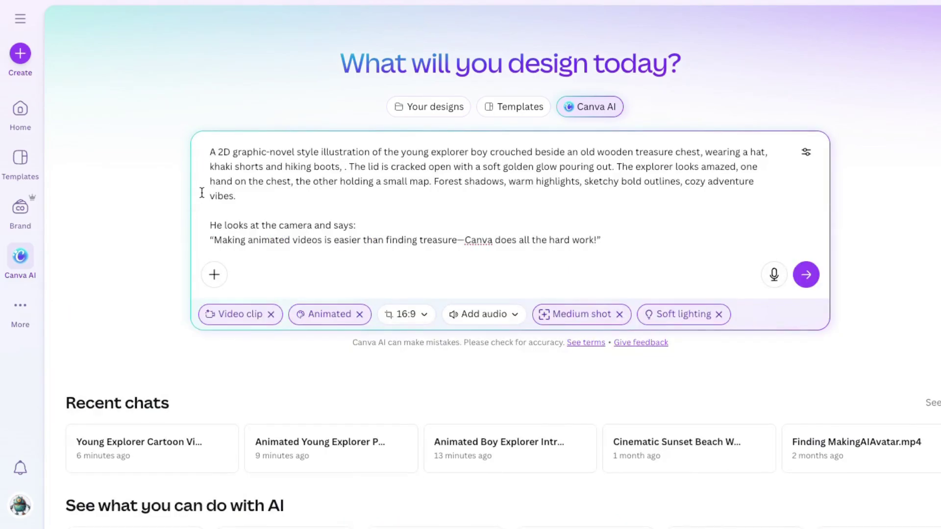
left_click(806, 275)
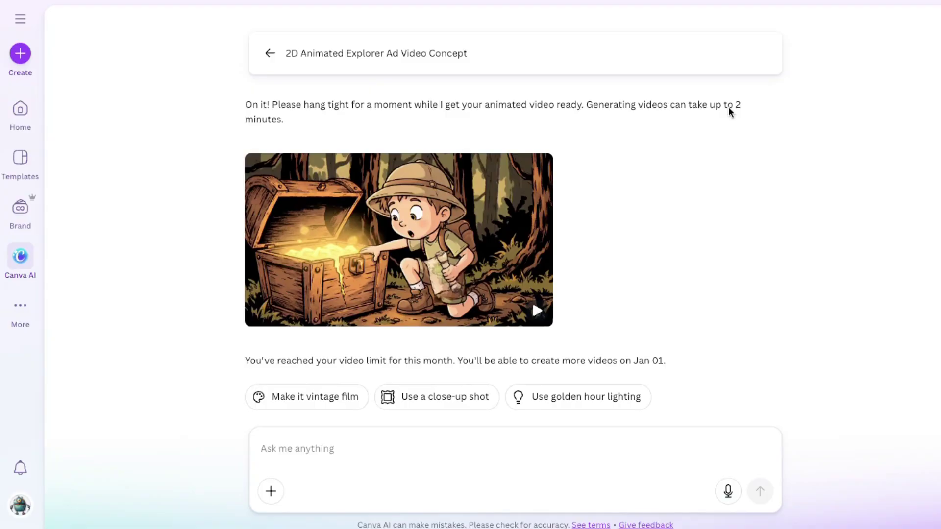
- Play the generated treasure-chest explorer clip in the large preview pane
scroll(575, 194, "up", 4)
scroll(677, 241, "down", 2)
scroll(678, 241, "down", 2)
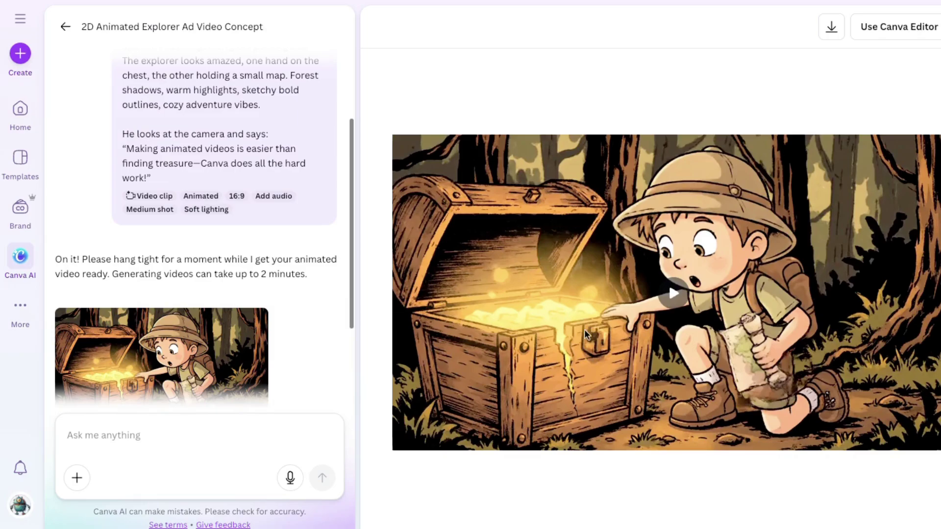
left_click(586, 334)
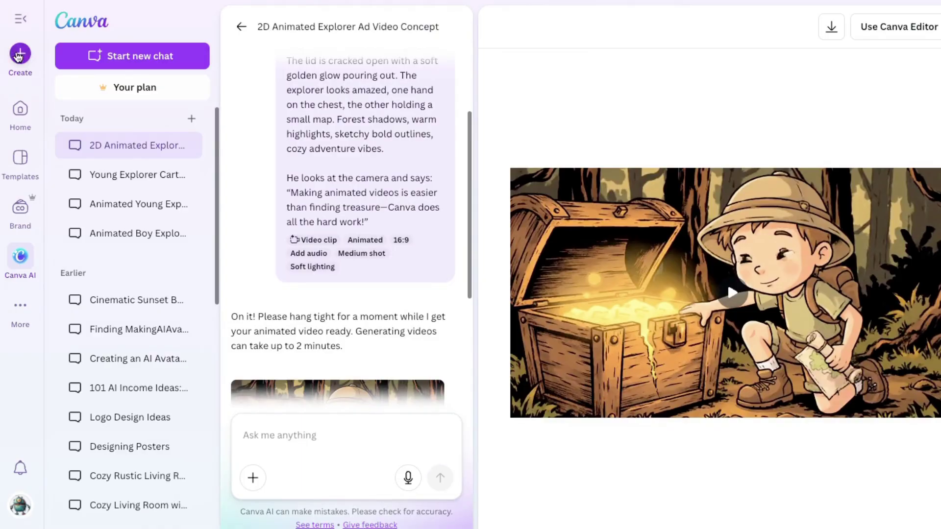
- Create a new Video (Landscape) design and drag the explorer clips into its Uploads panel
left_click(20, 53)
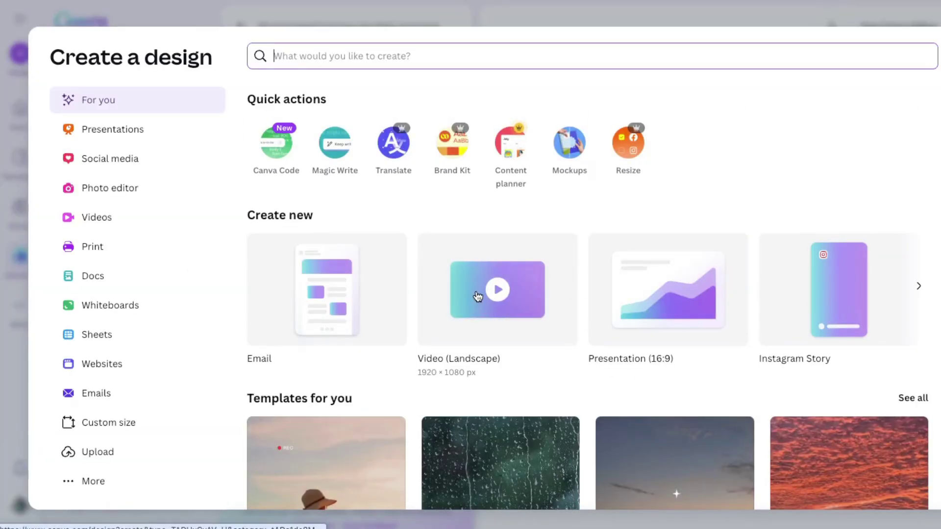
left_click(478, 296)
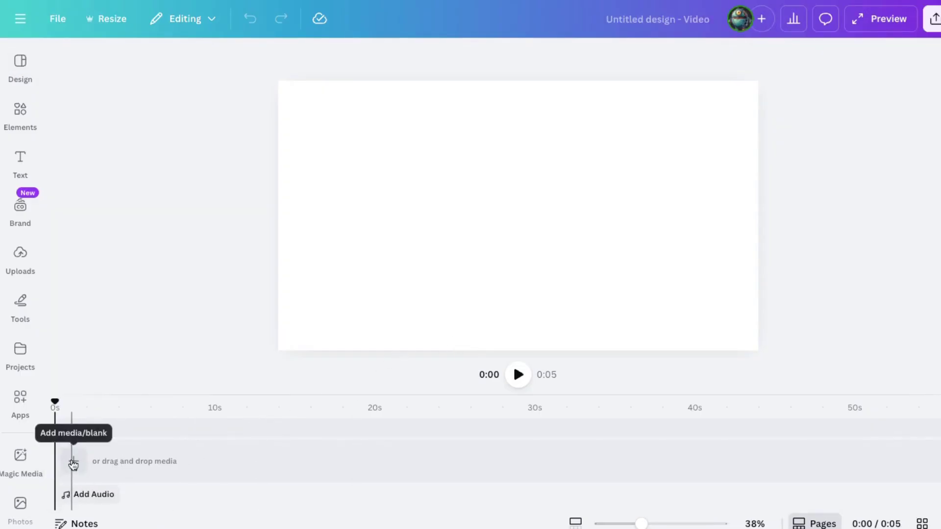
left_click(73, 462)
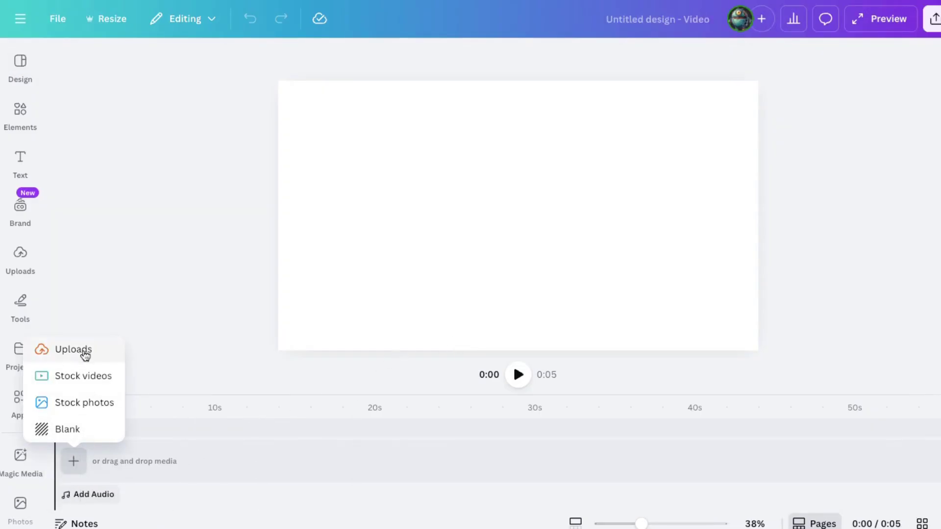
left_click(22, 255)
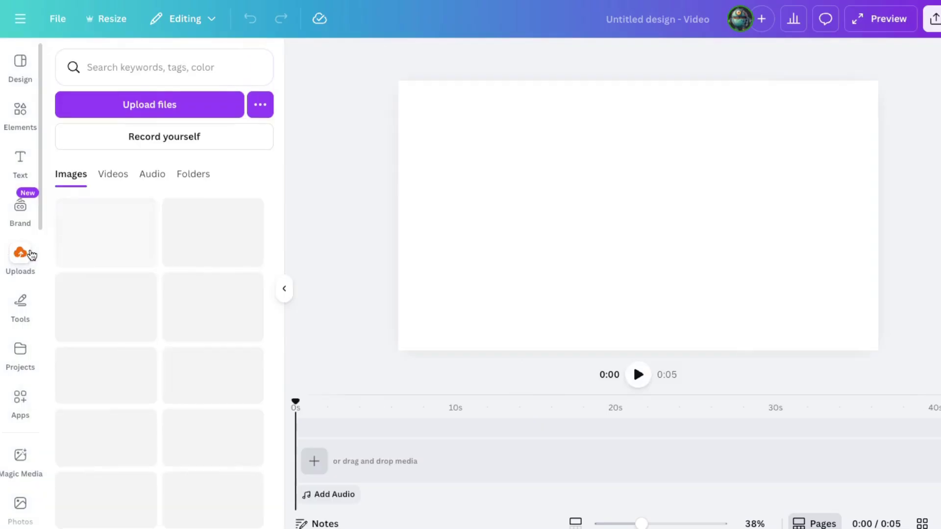
left_click_drag(10, 235, 139, 215)
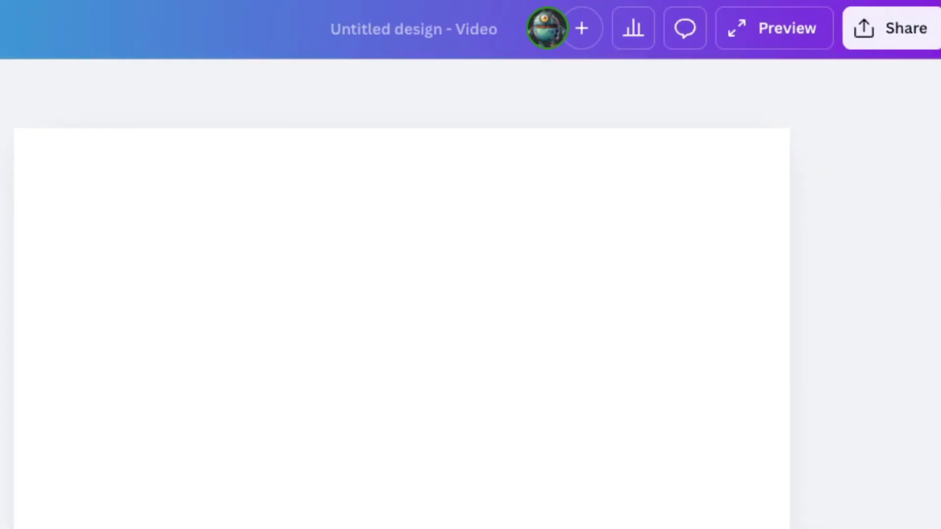
- Download the finished explorer video from Share as a 1080p MP4
left_click(887, 19)
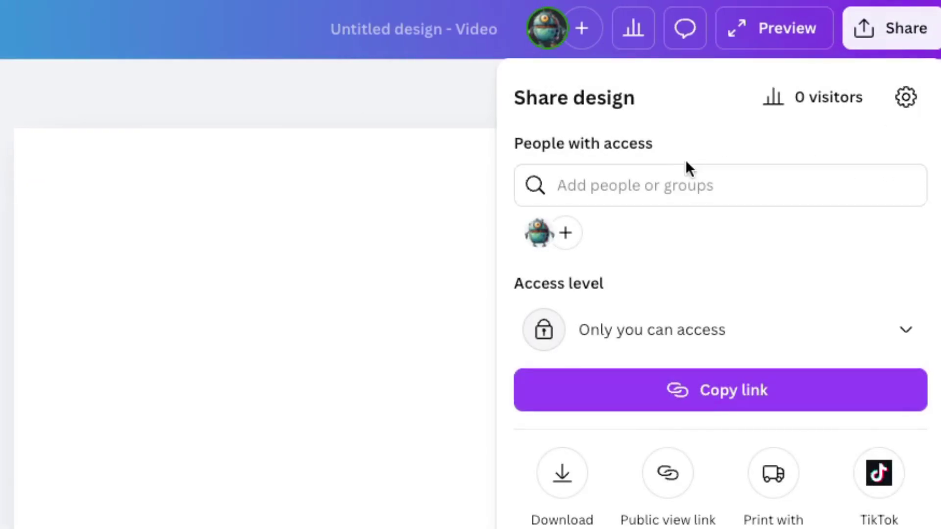
left_click(563, 478)
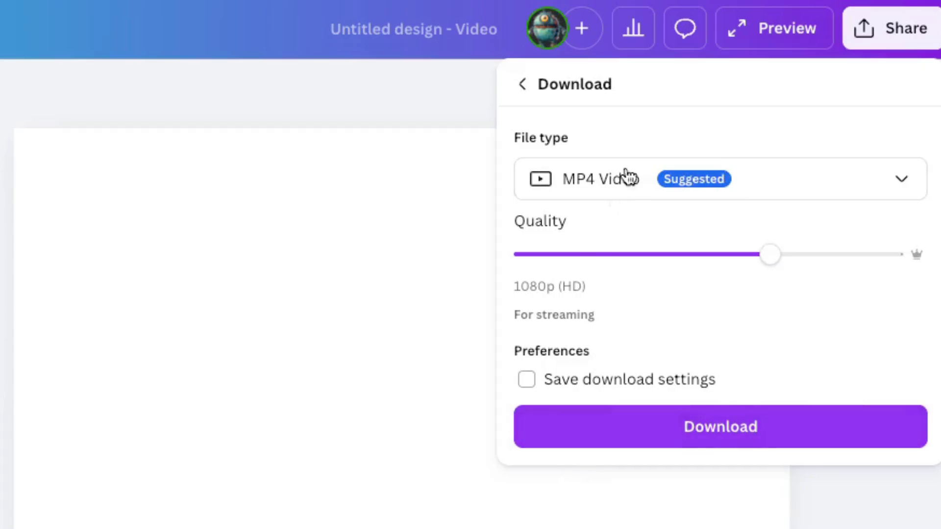
left_click(673, 436)
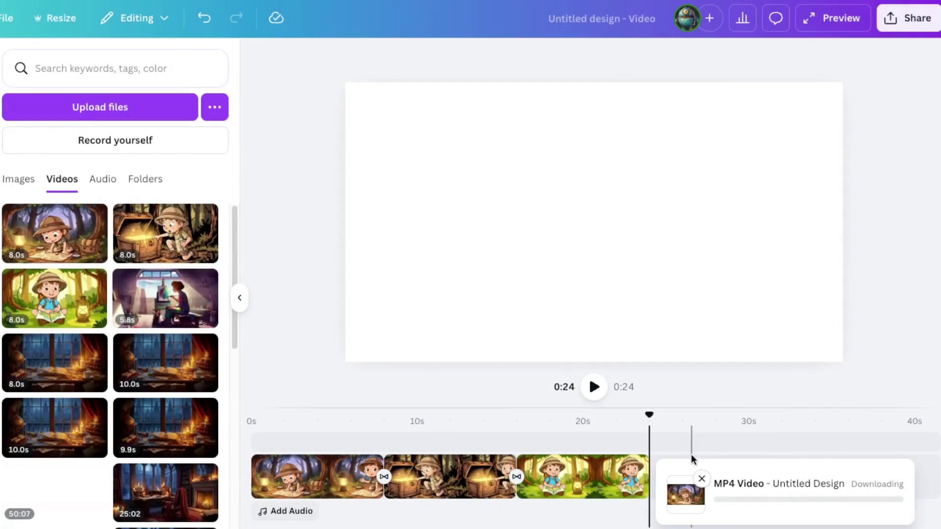